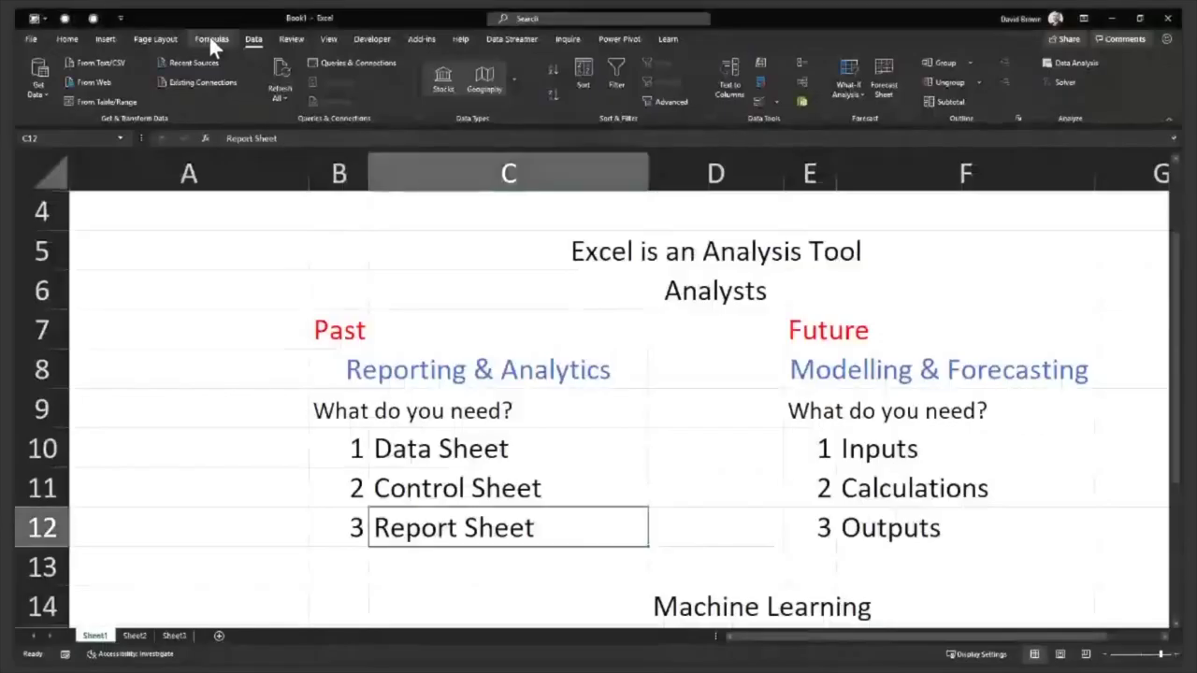
click(209, 37)
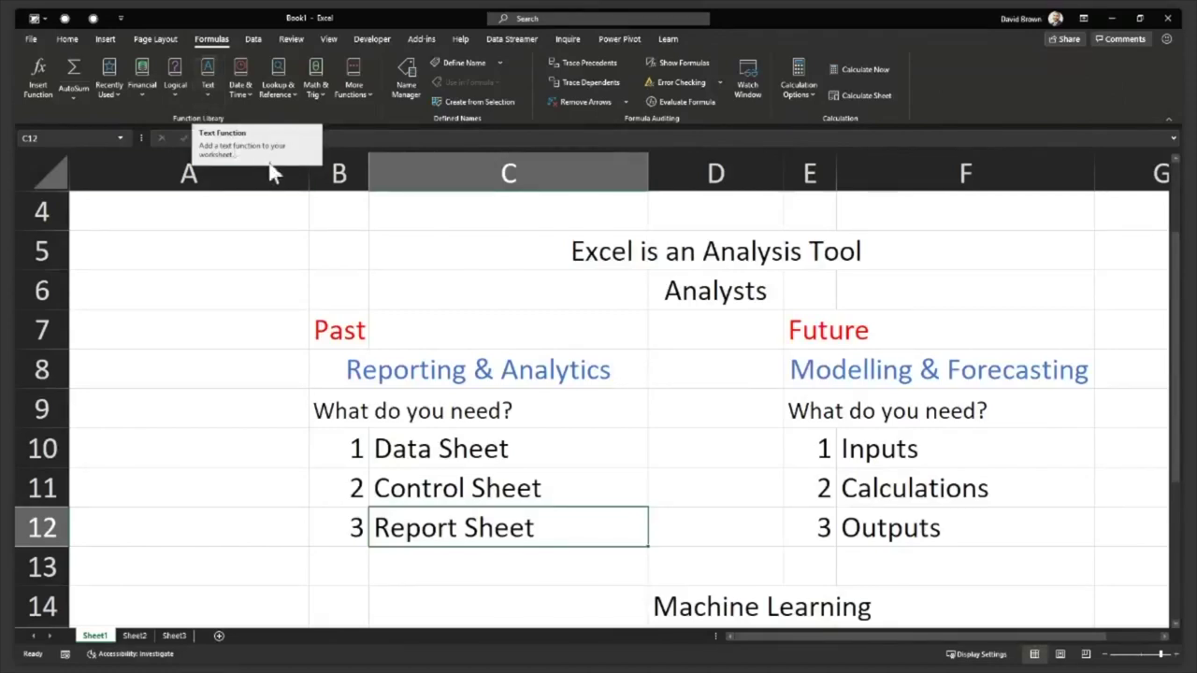
click(250, 213)
scroll(324, 201, up, 1)
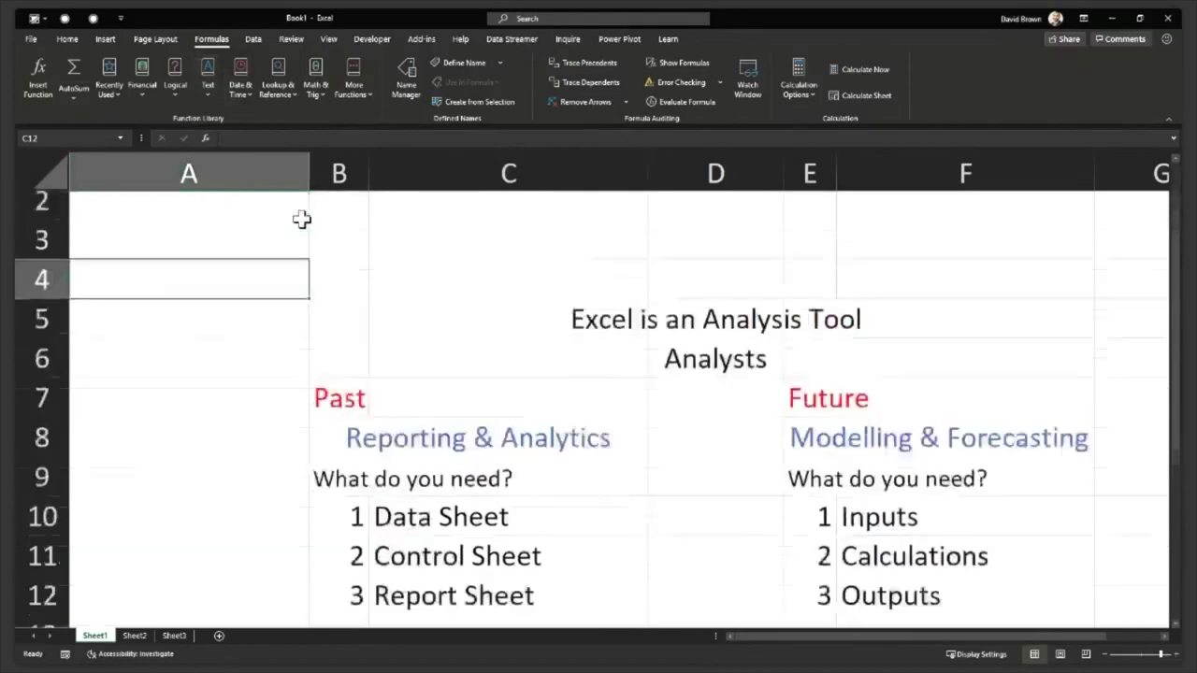
scroll(300, 226, down, 2)
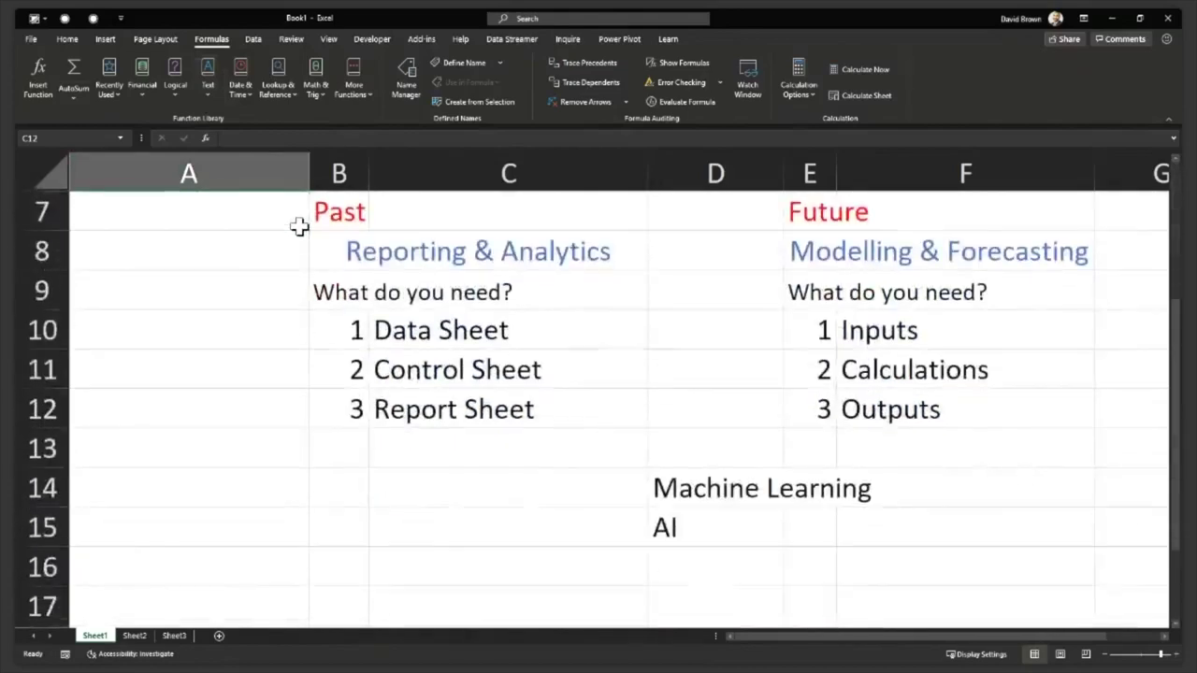
click(159, 256)
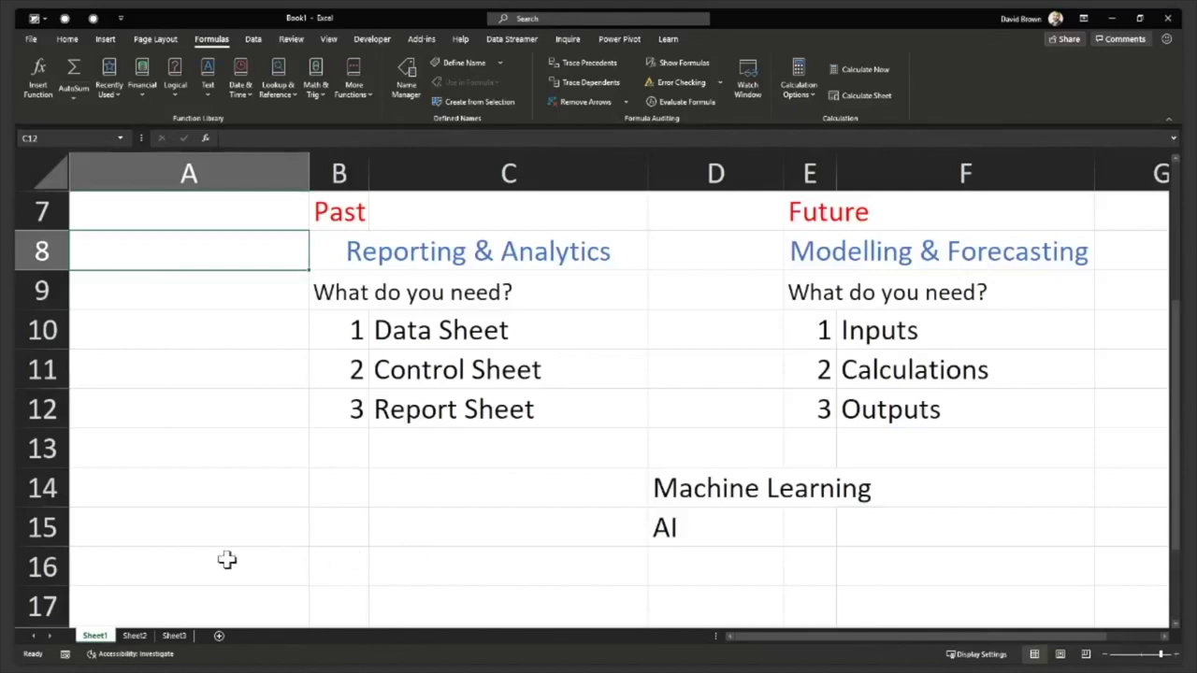
click(234, 531)
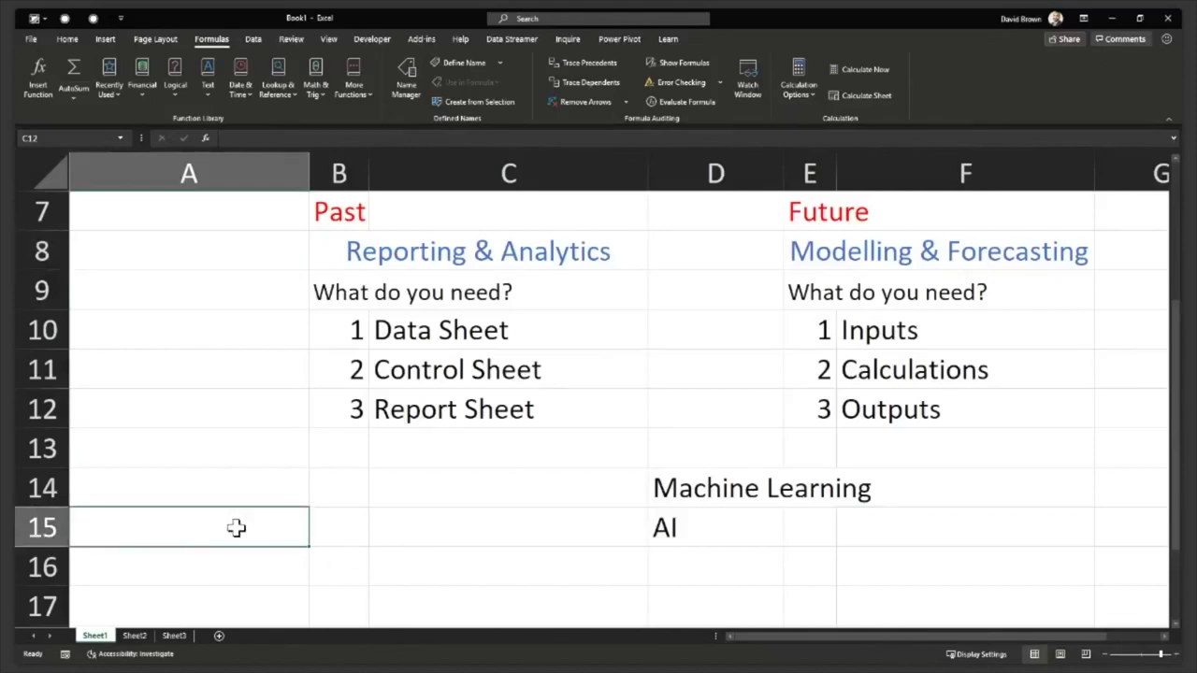
click(419, 345)
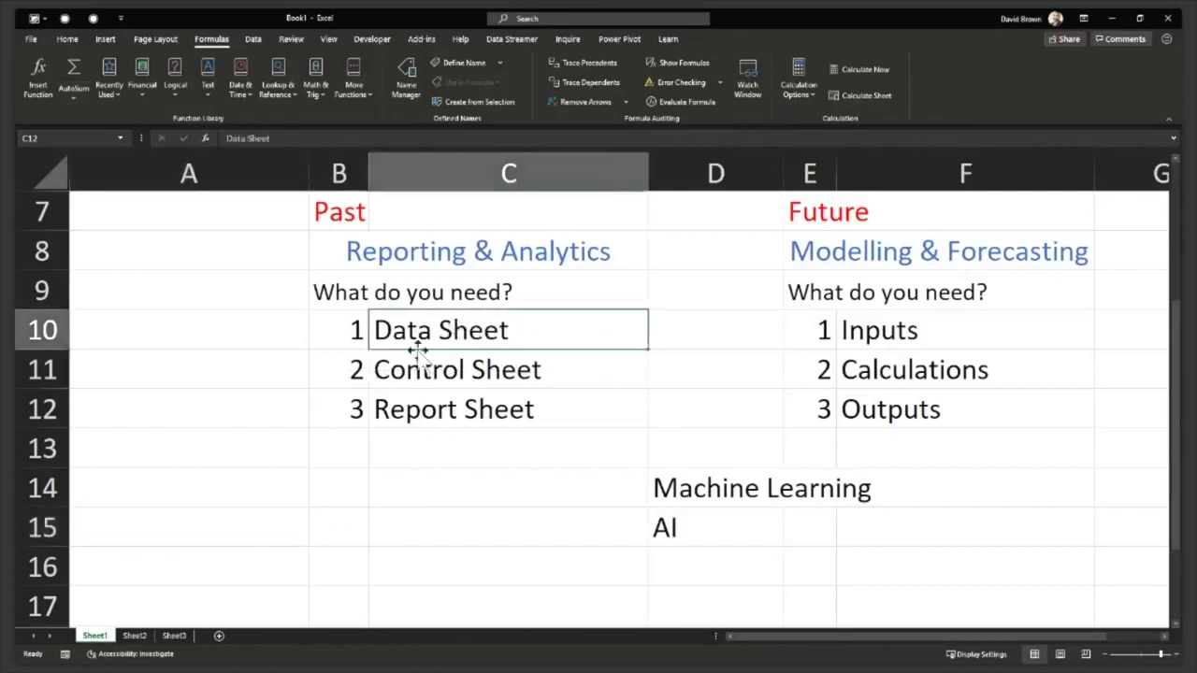
click(216, 535)
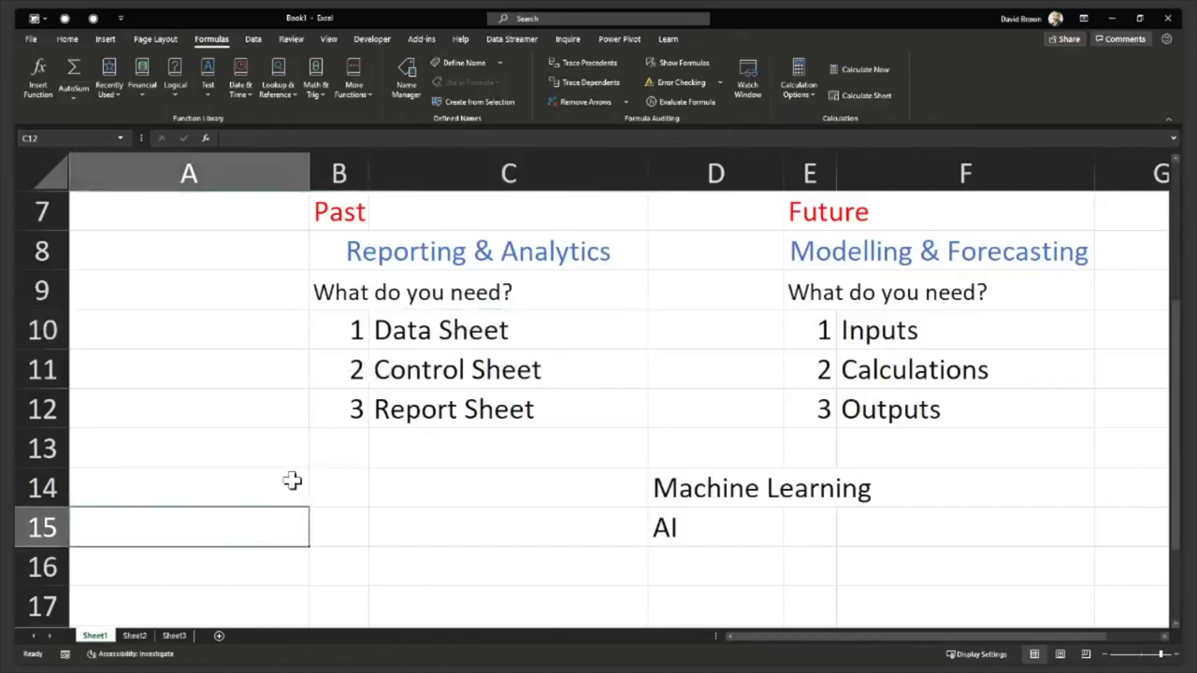
click(443, 337)
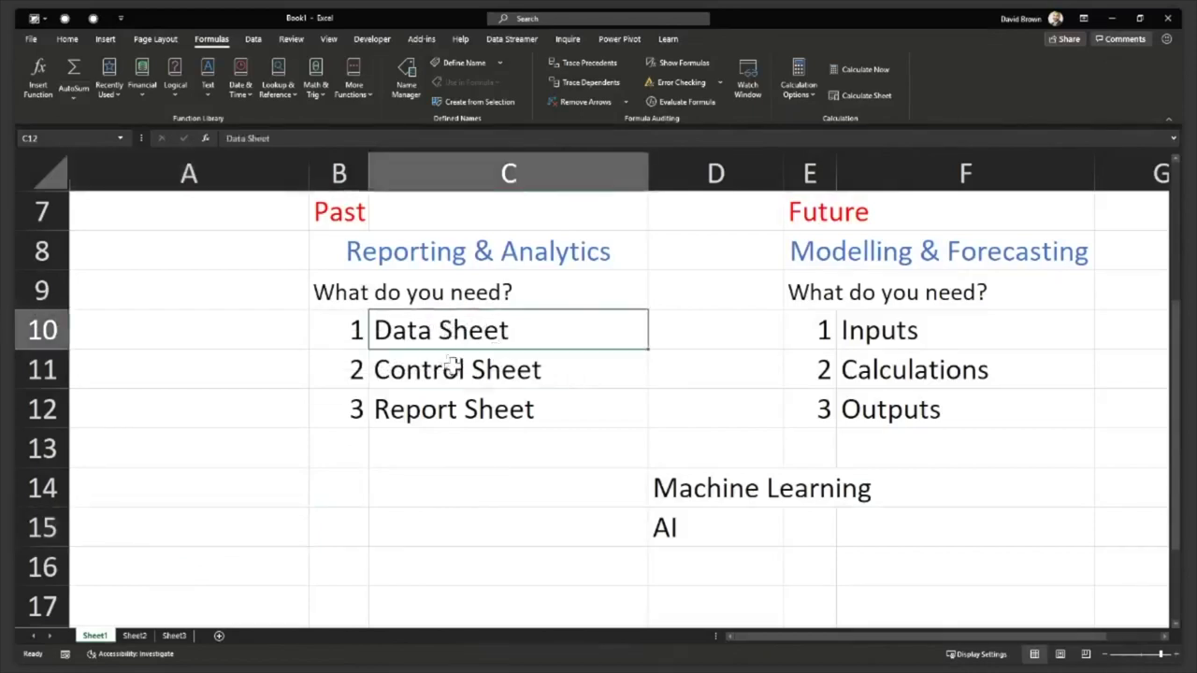
click(222, 524)
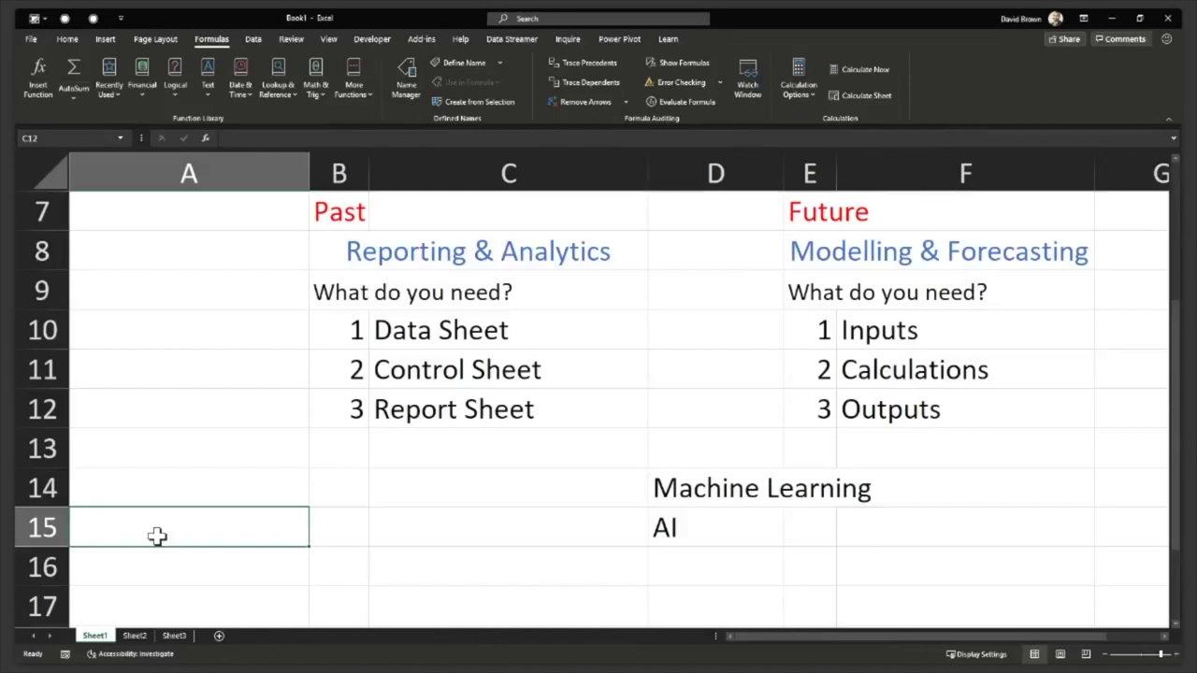
text(=sear)
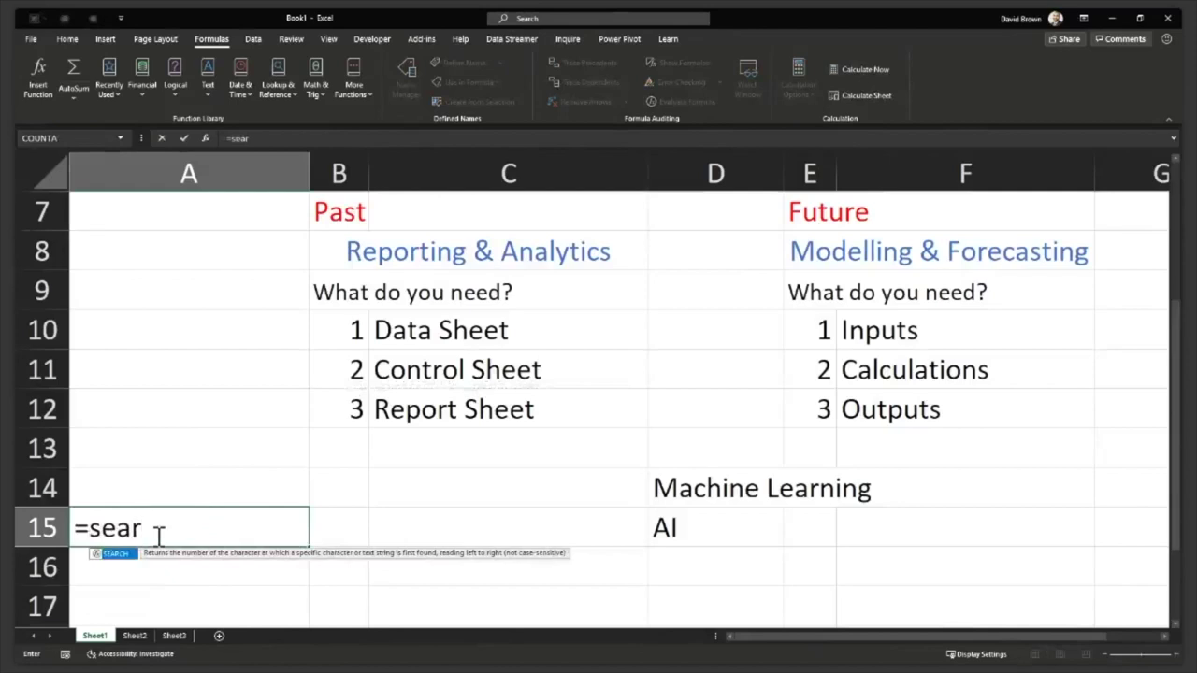
key(BackSpace)
key(BackSpace)
key(BackSpace)
key(BackSpace)
text(find)
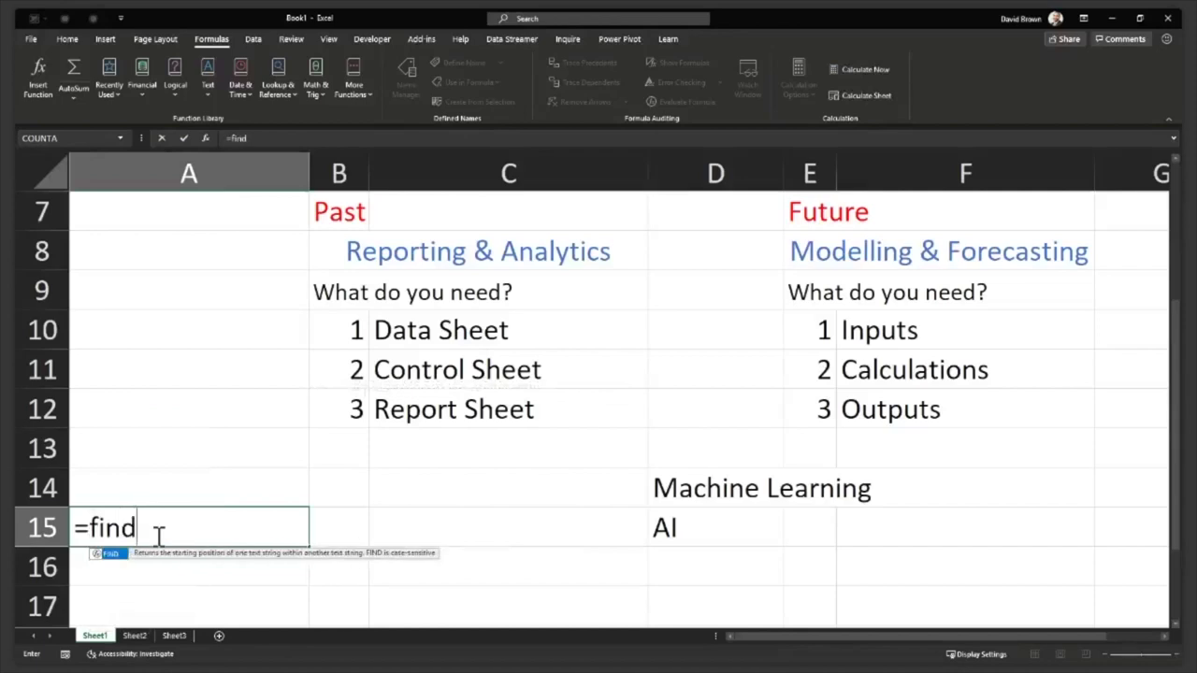
key(BackSpace)
key(BackSpace)
key(BackSpace)
key(BackSpace)
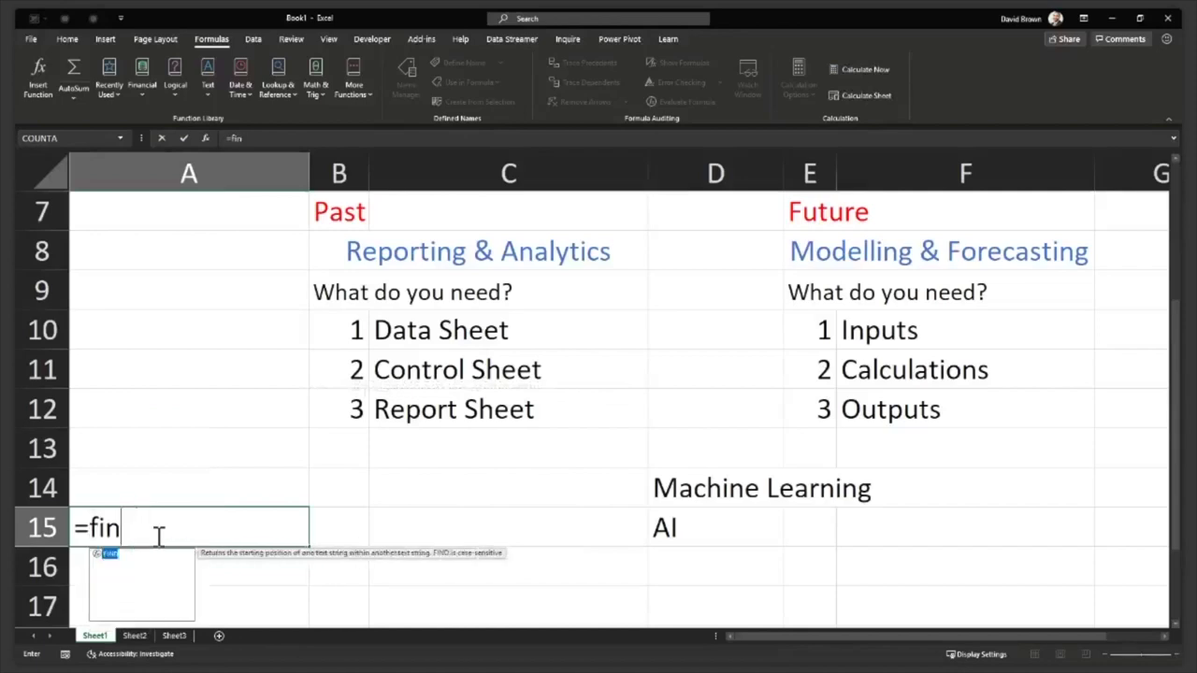
text(search)
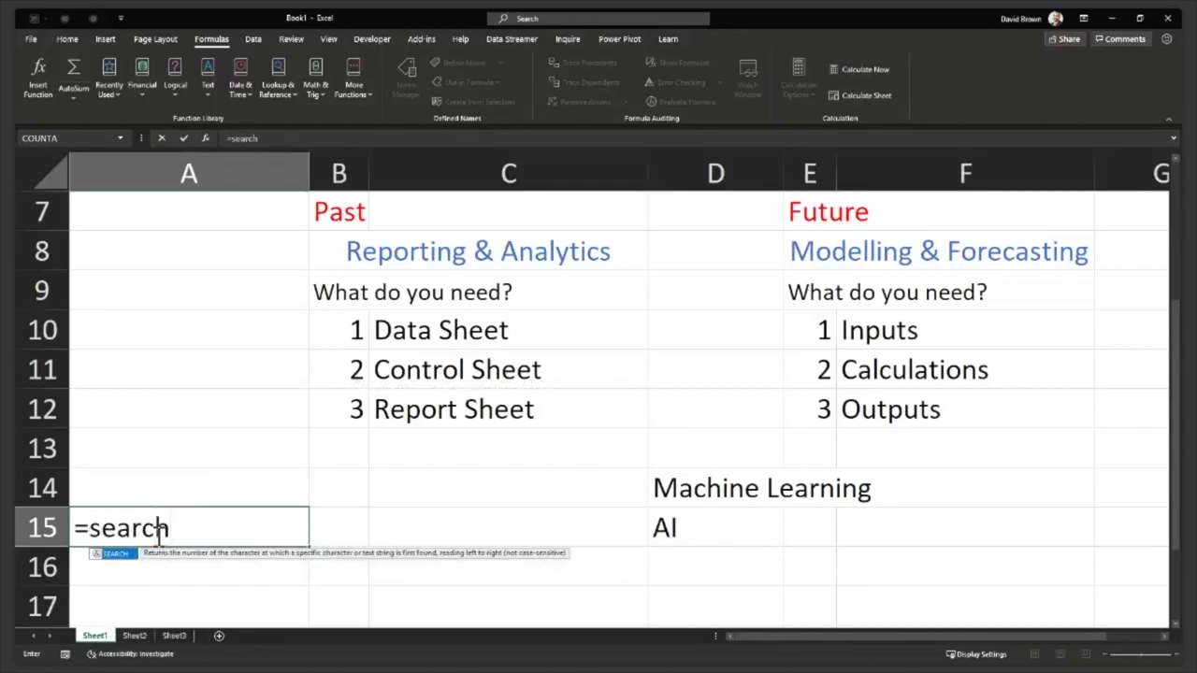
key(Tab)
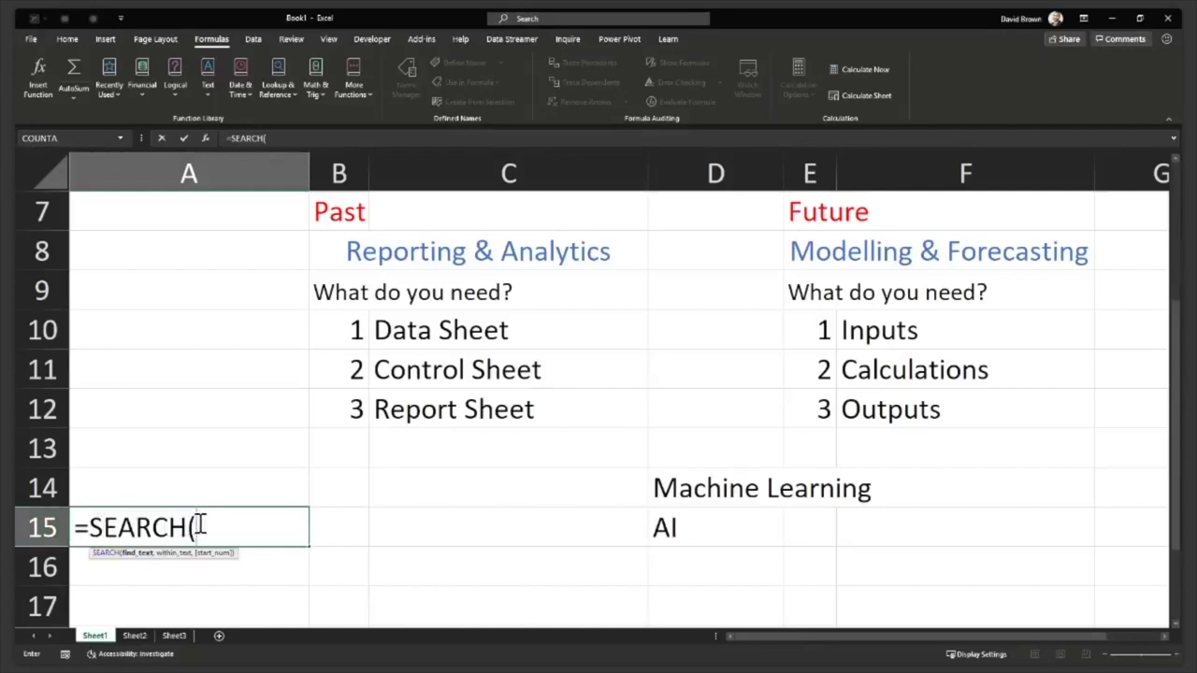
key(ctrl+a)
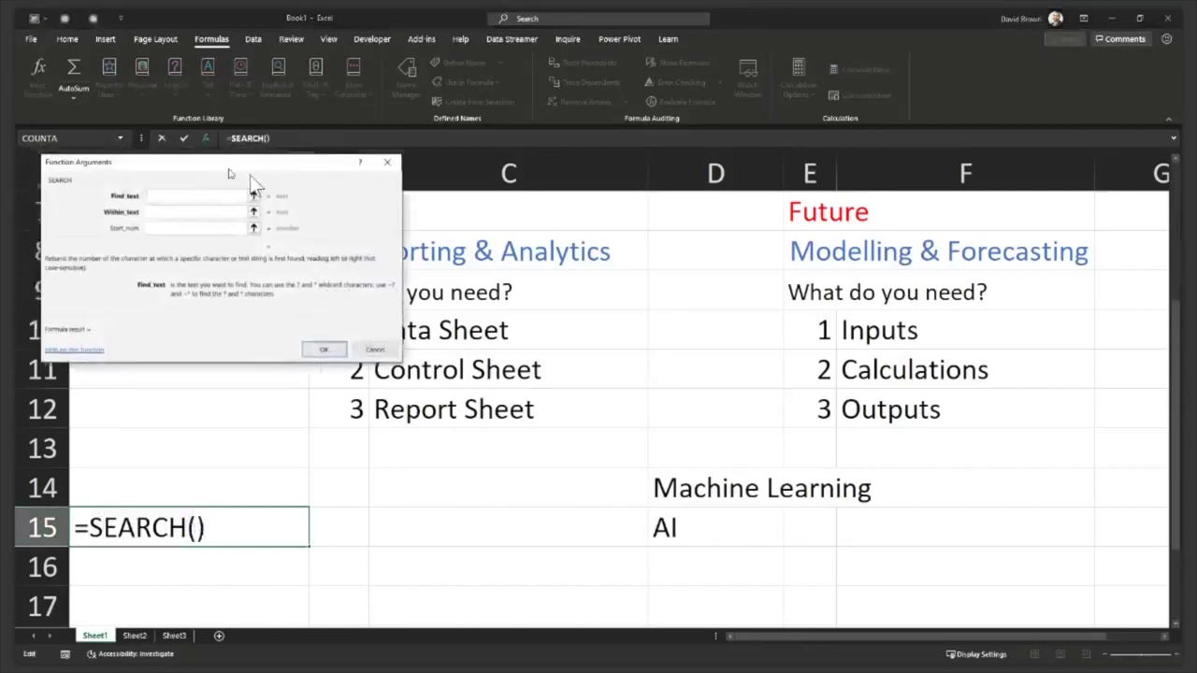
drag(207, 152, 507, 297)
click(673, 295)
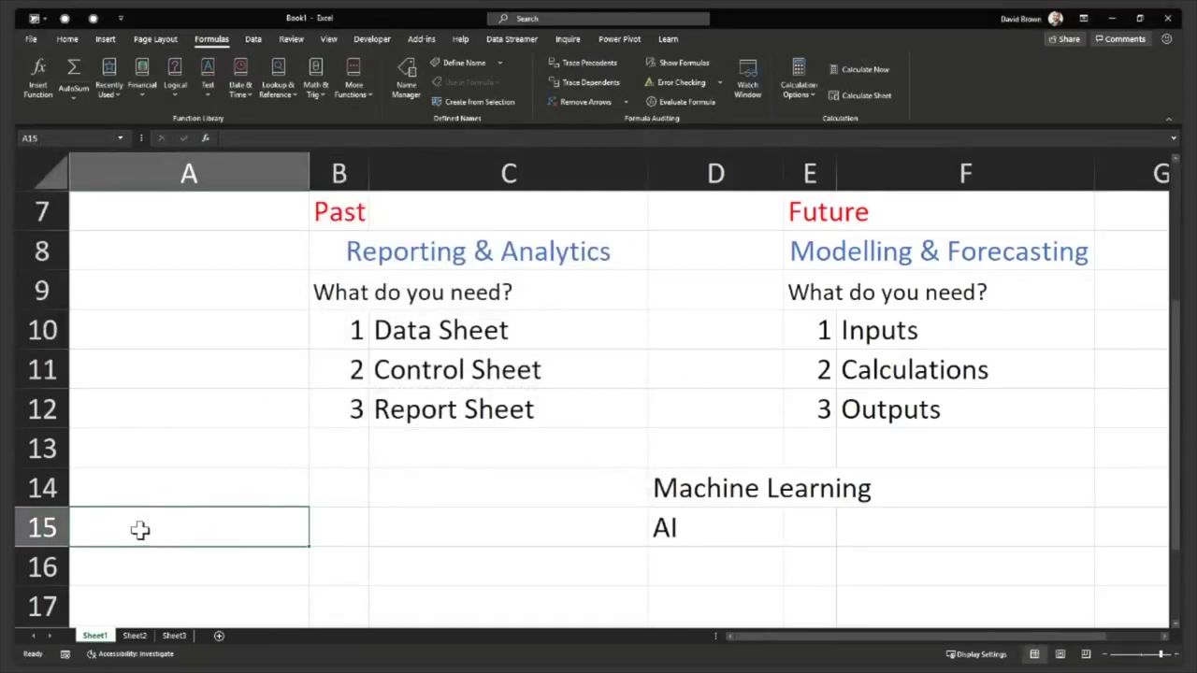
Start a SEARCH function in cell A15 and bring up its function arguments
text(=sear)
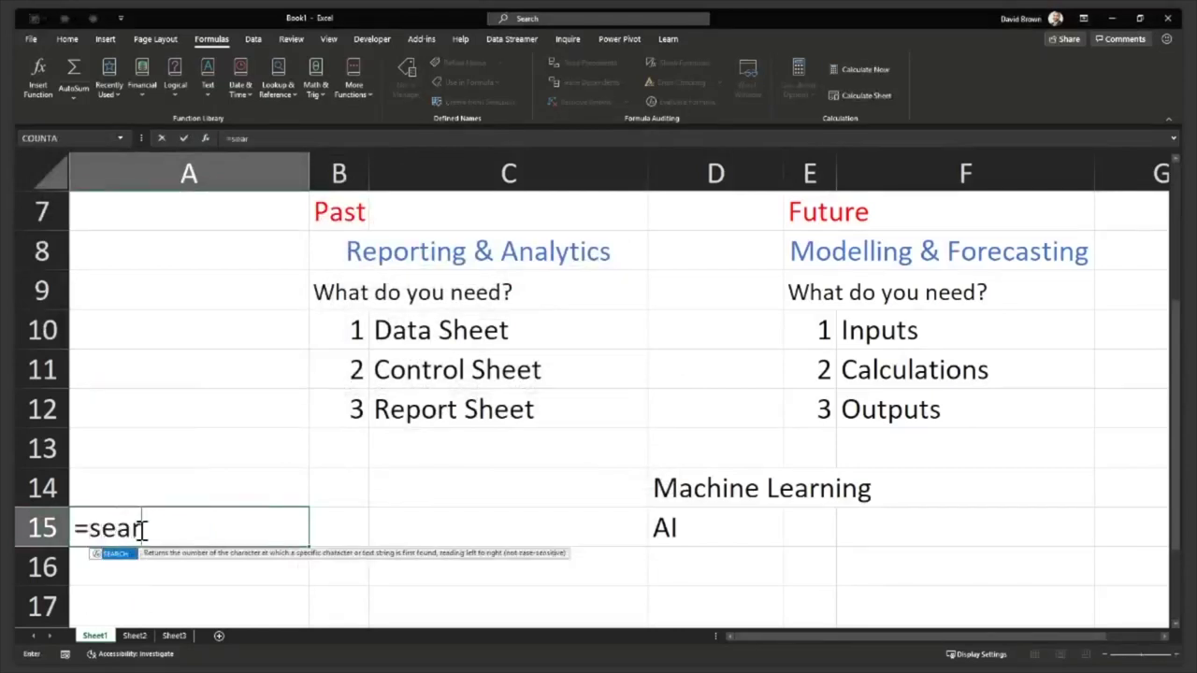
text(ch)
key(Tab)
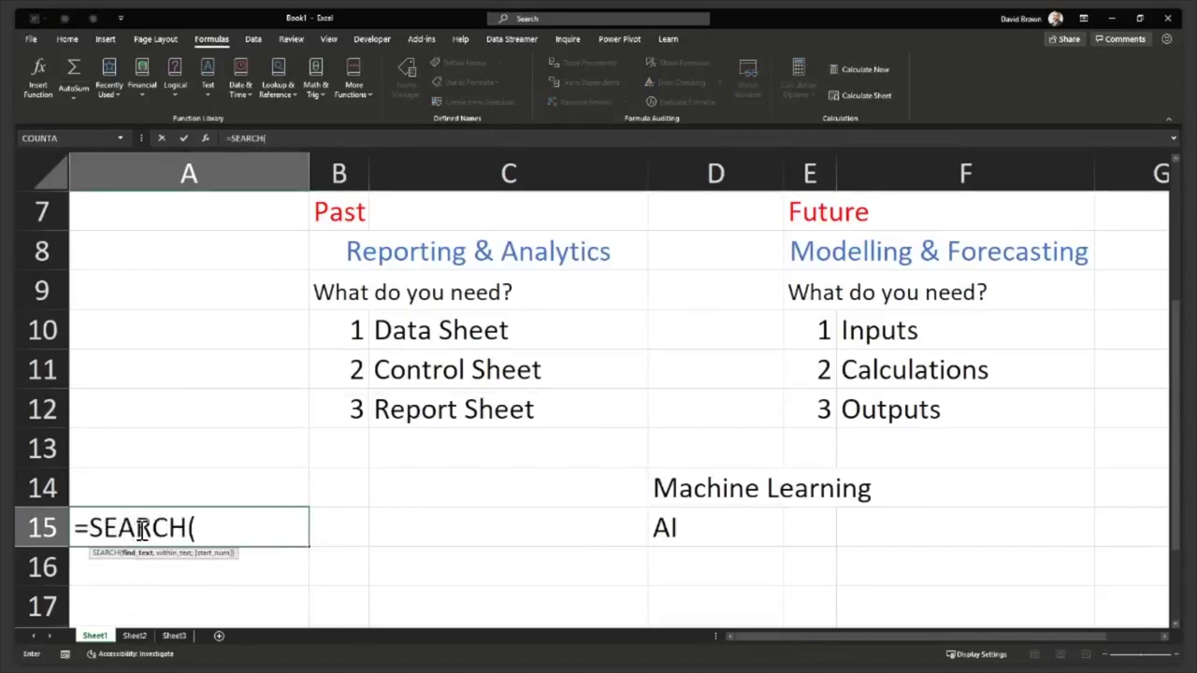
key(ctrl+a)
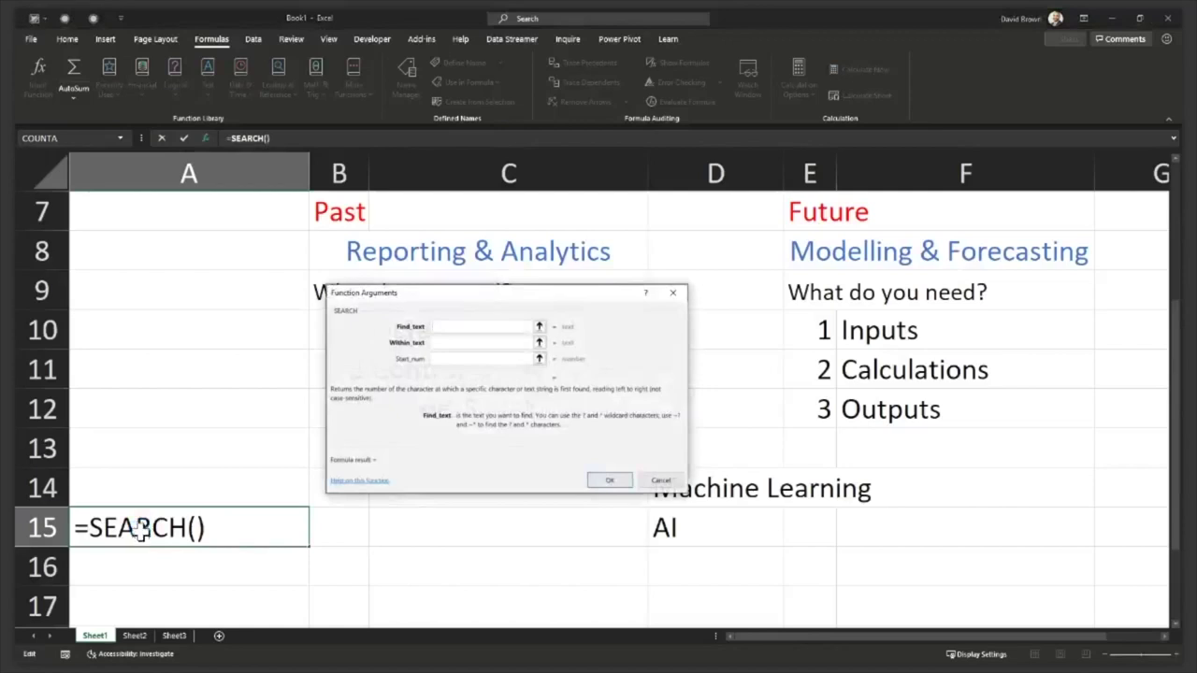
drag(464, 294, 388, 392)
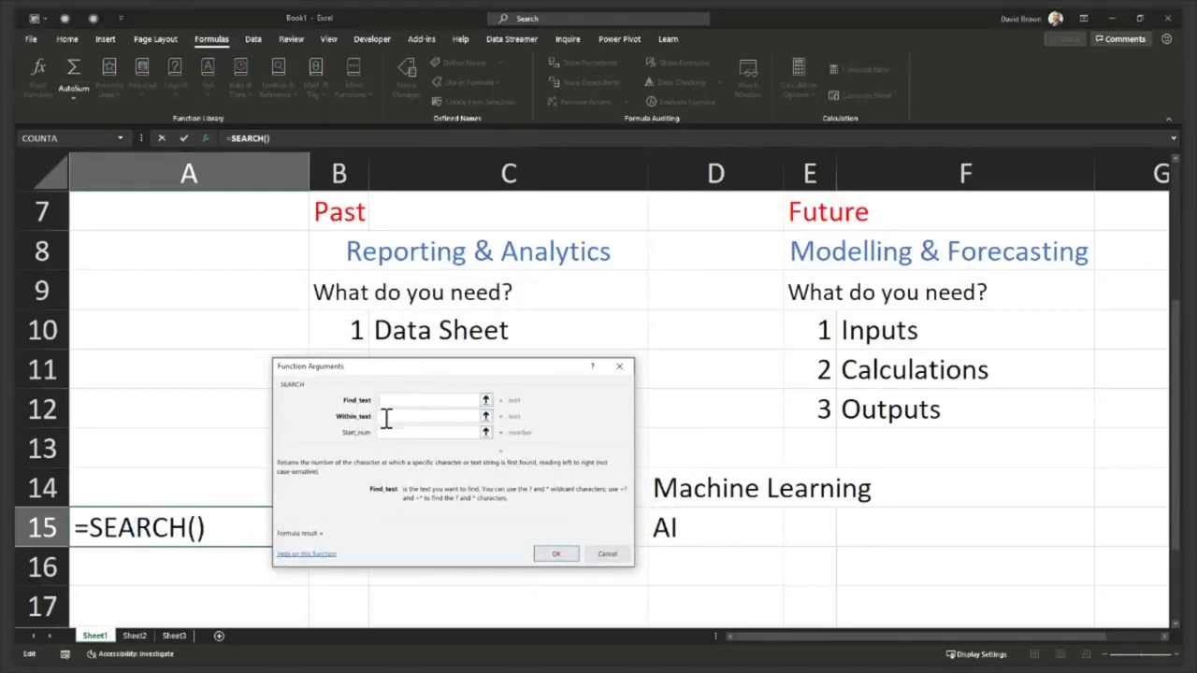
Set the SEARCH function in A15 to find the text "Sheet" within cell C10 and apply it
click(385, 417)
click(385, 399)
text(Sheet)
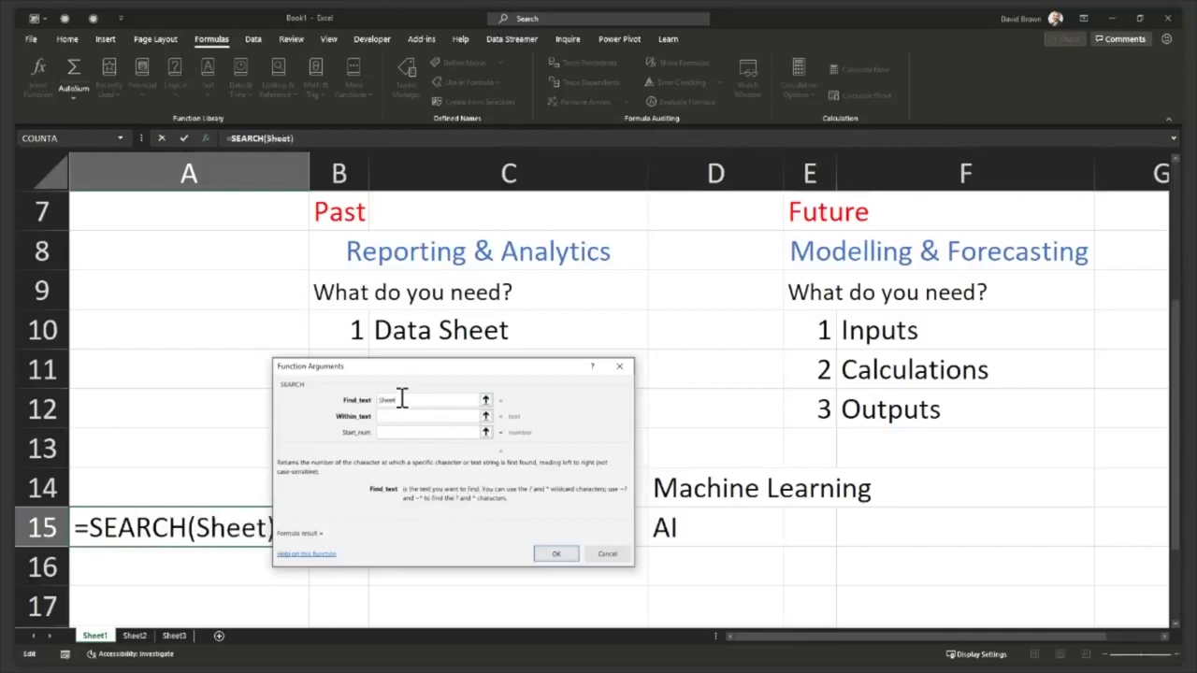
click(407, 416)
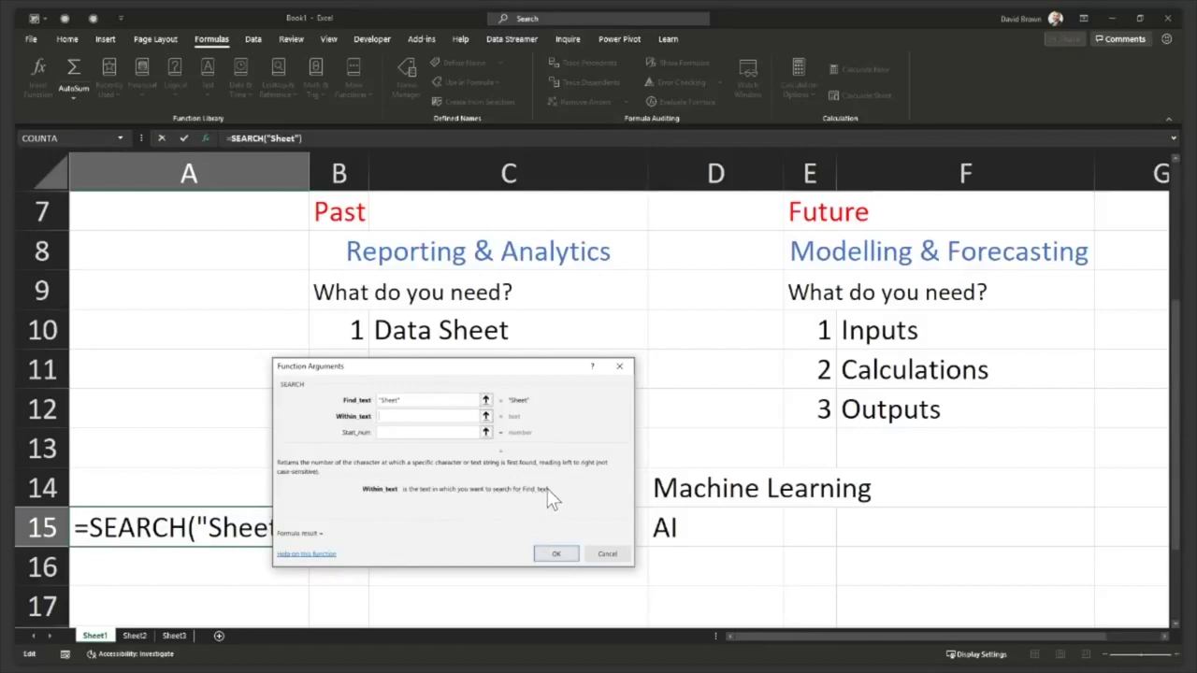
drag(445, 367, 434, 398)
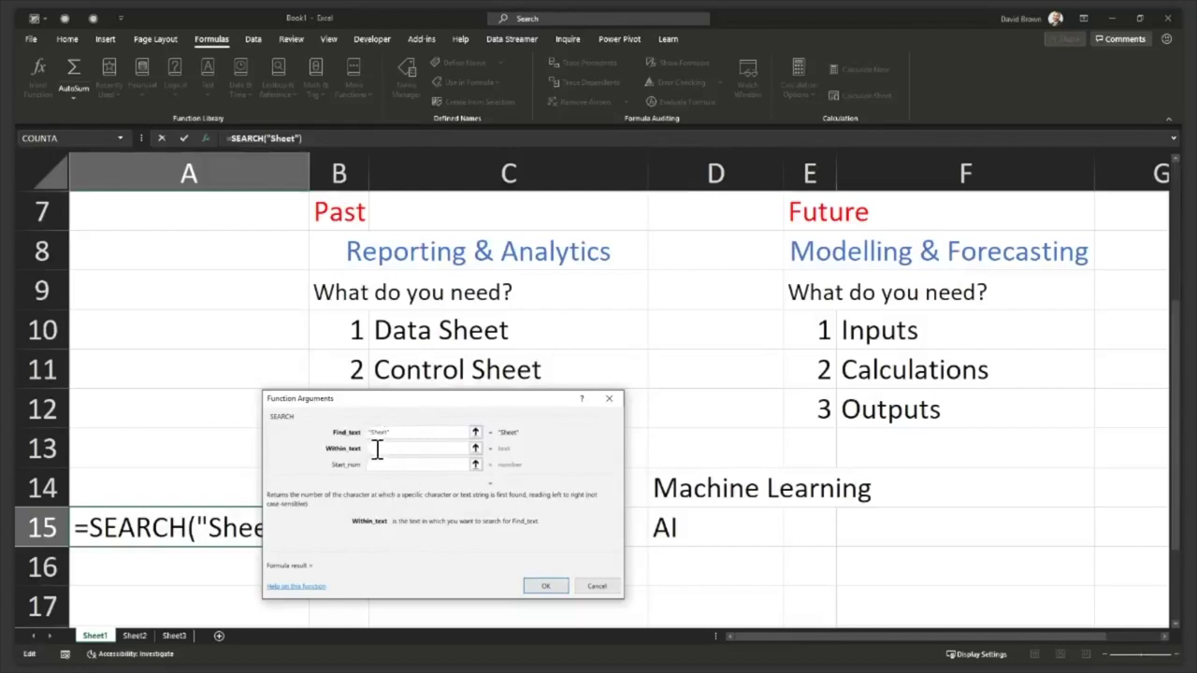
click(467, 332)
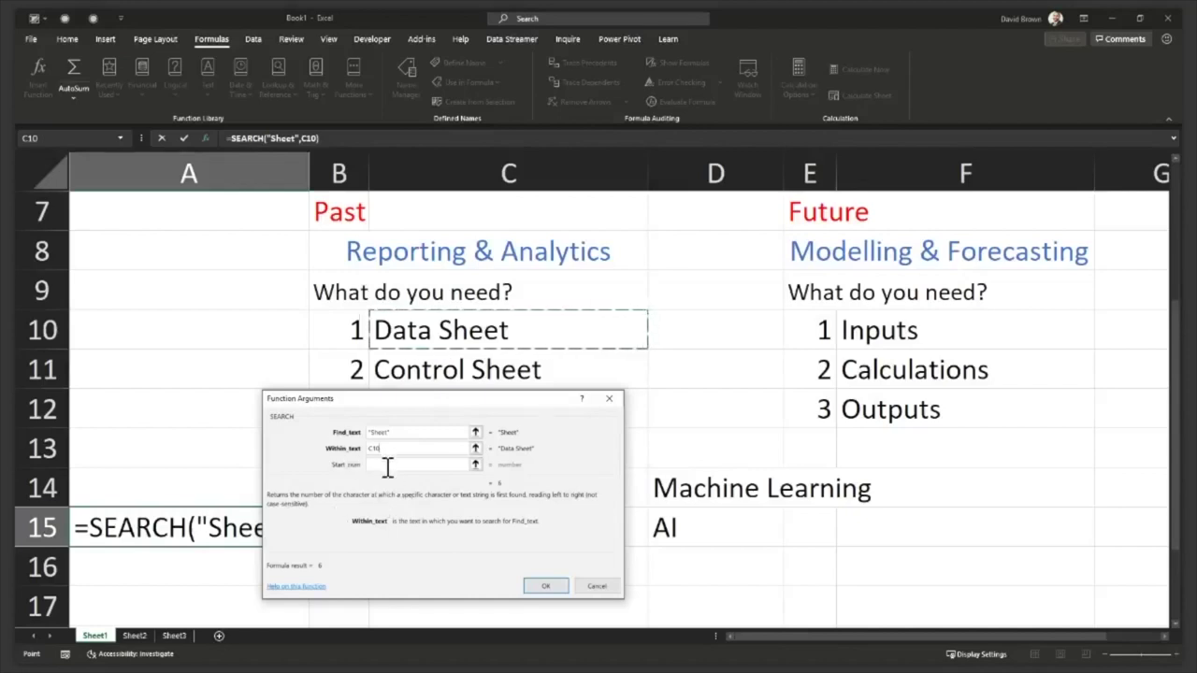
click(542, 587)
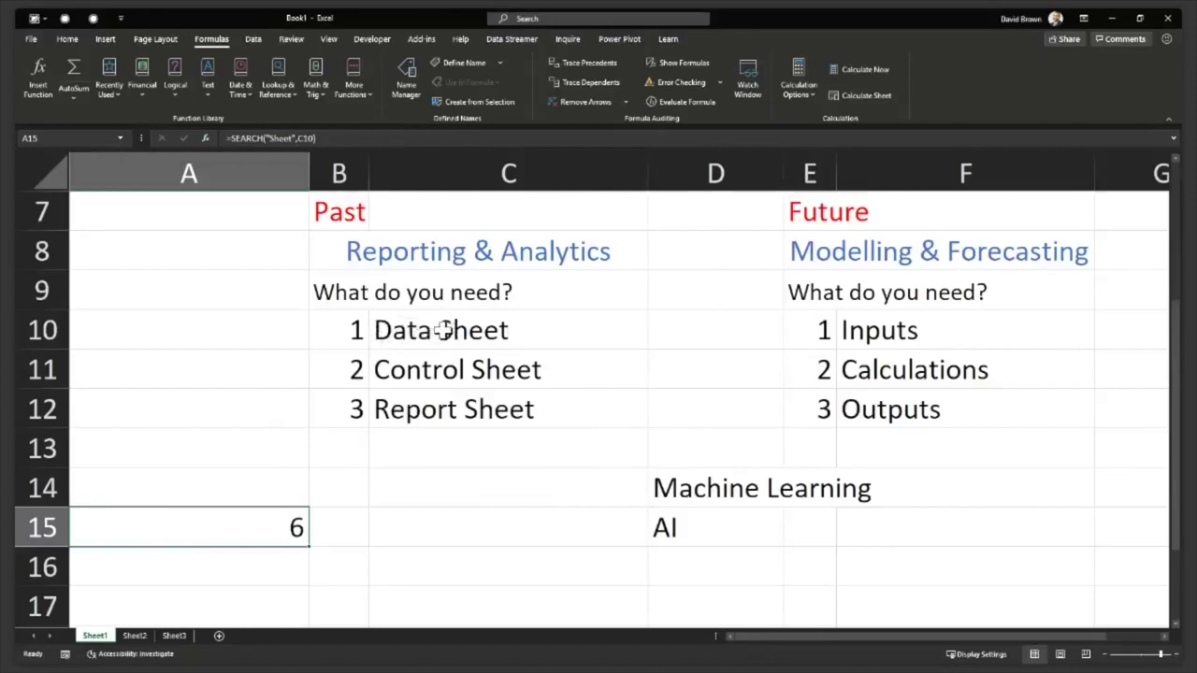
Add extra spaces between "Data" and "Sheet" in cell C10
click(443, 325)
double_click(441, 327)
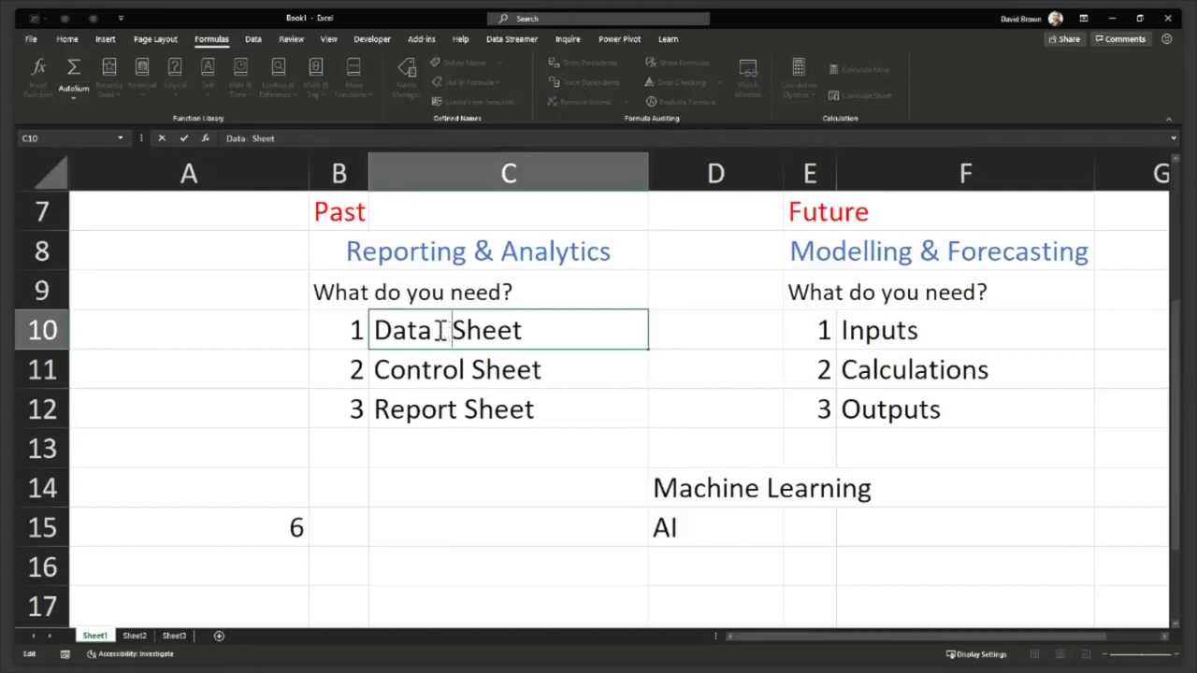
key(Return)
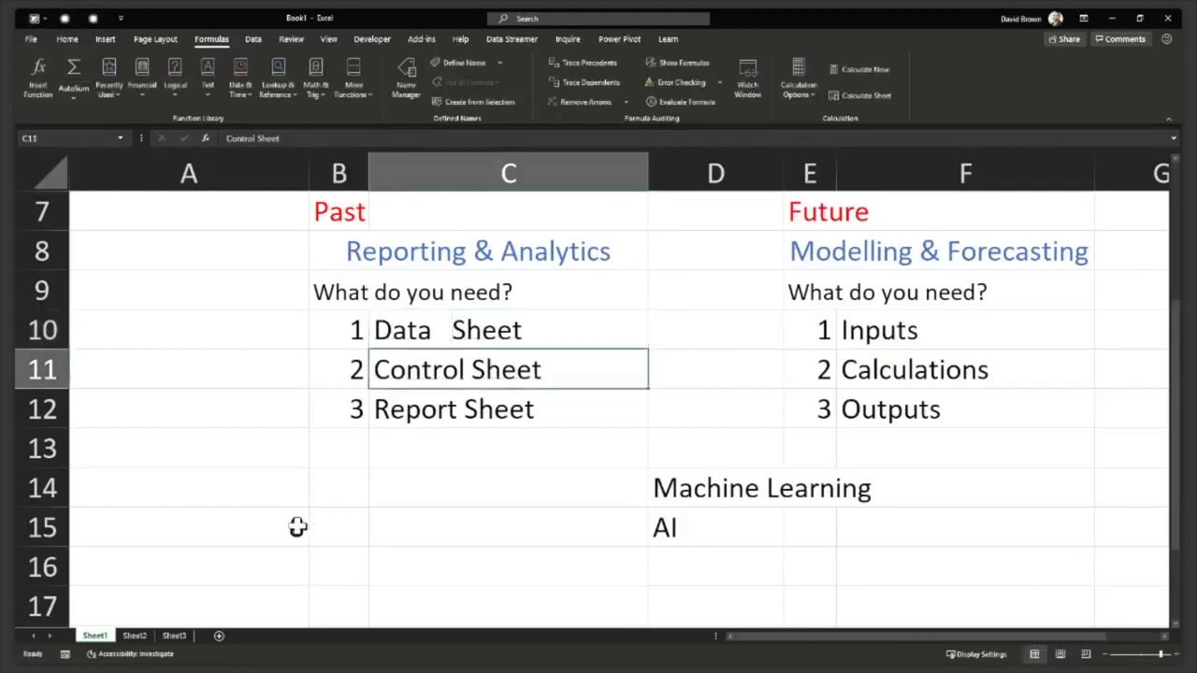
Clear the SEARCH formula from cell A15
click(293, 527)
key(Delete)
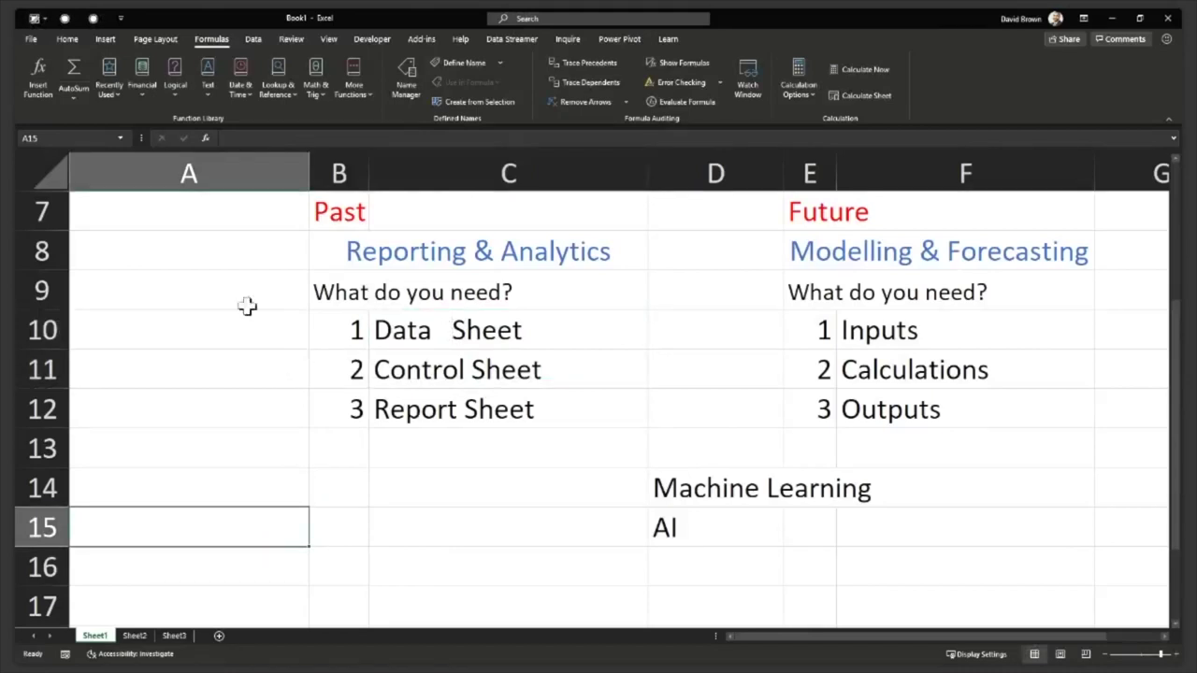
Look up functions with the keyword "search" and insert the SEARCH function into cell A10
click(233, 330)
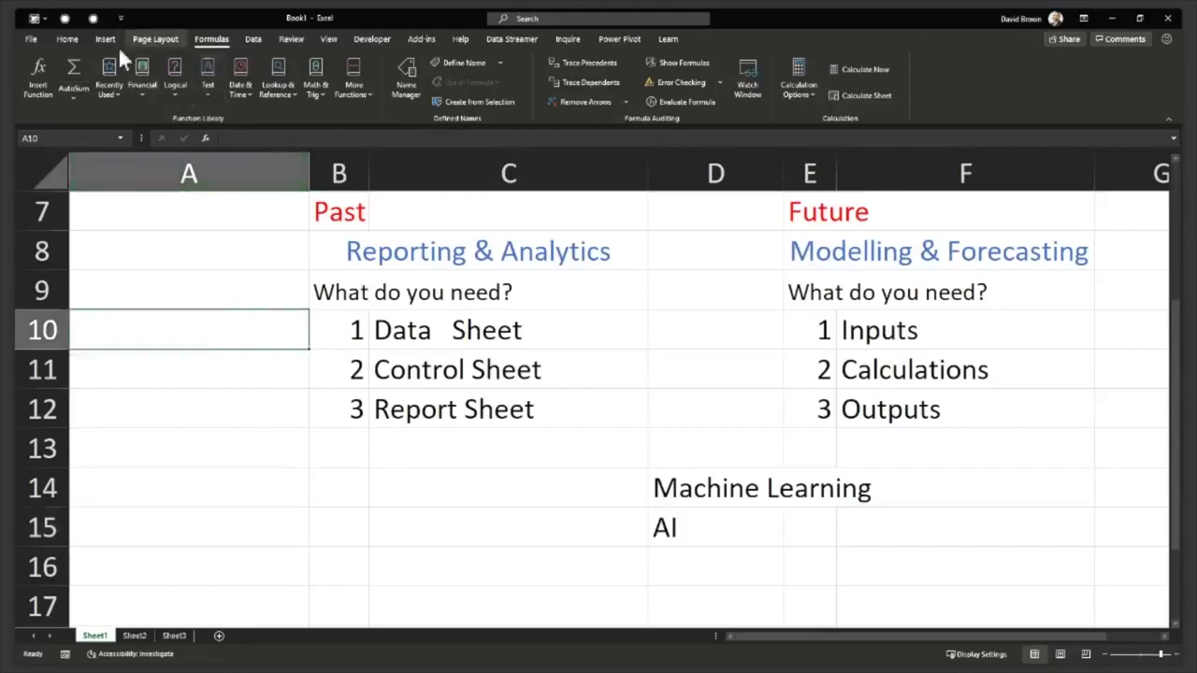
click(40, 80)
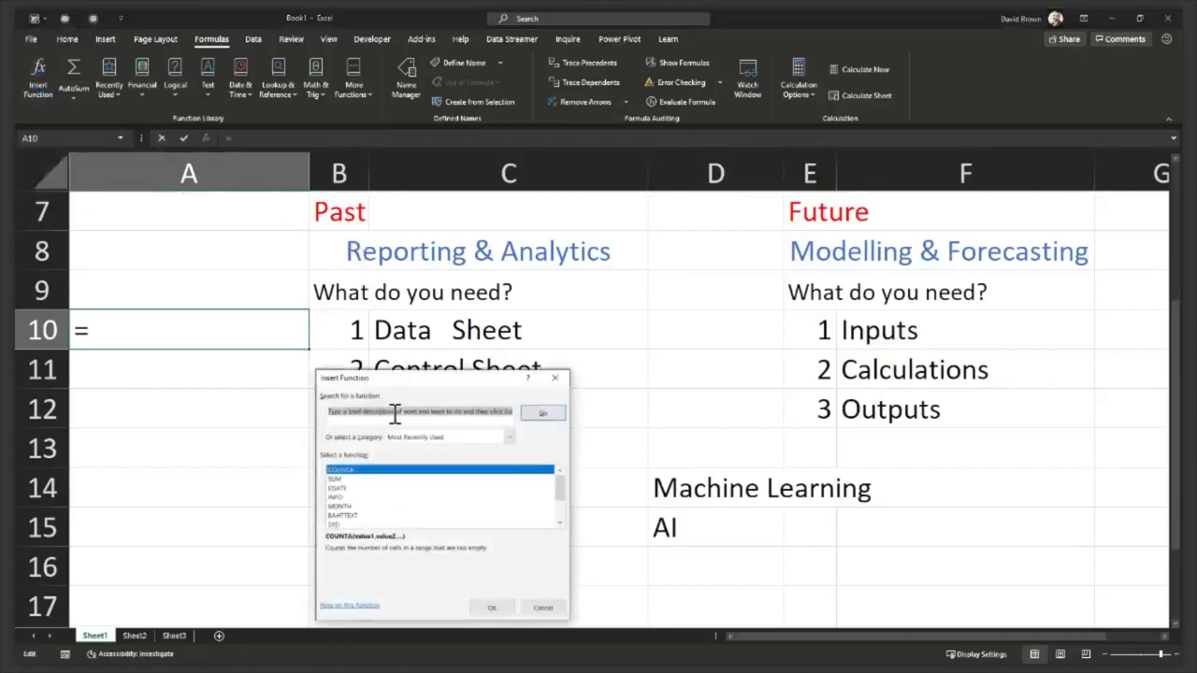
click(394, 414)
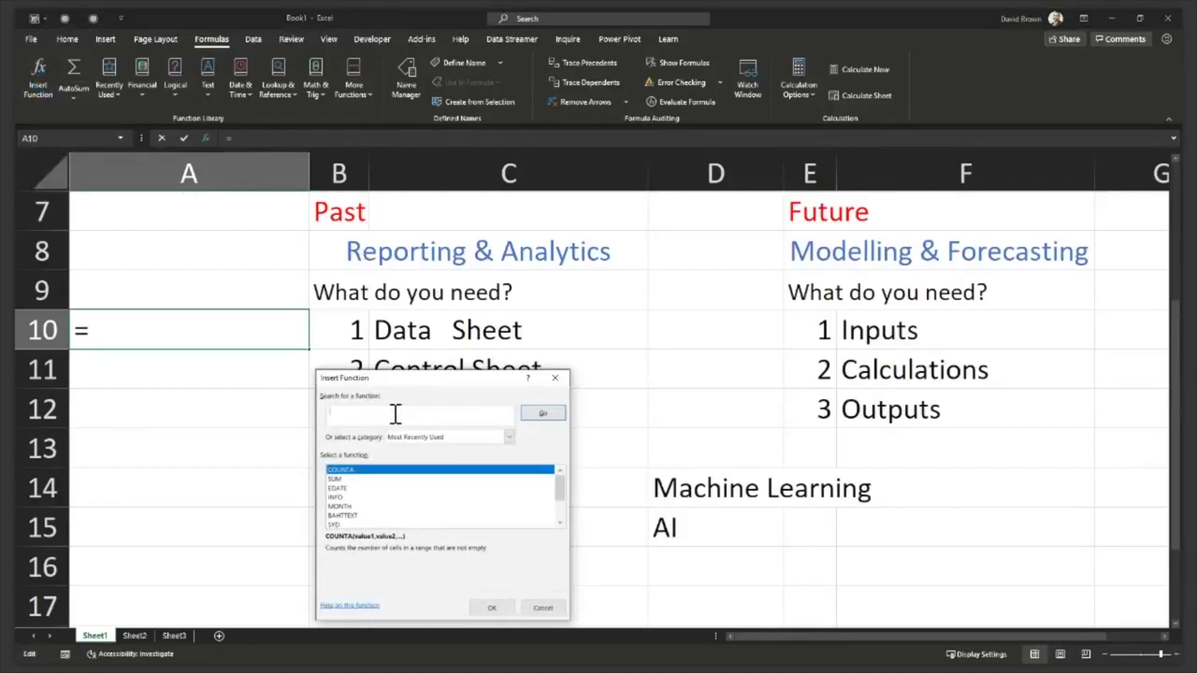
text(I need to su)
text(arch for a text)
click(540, 414)
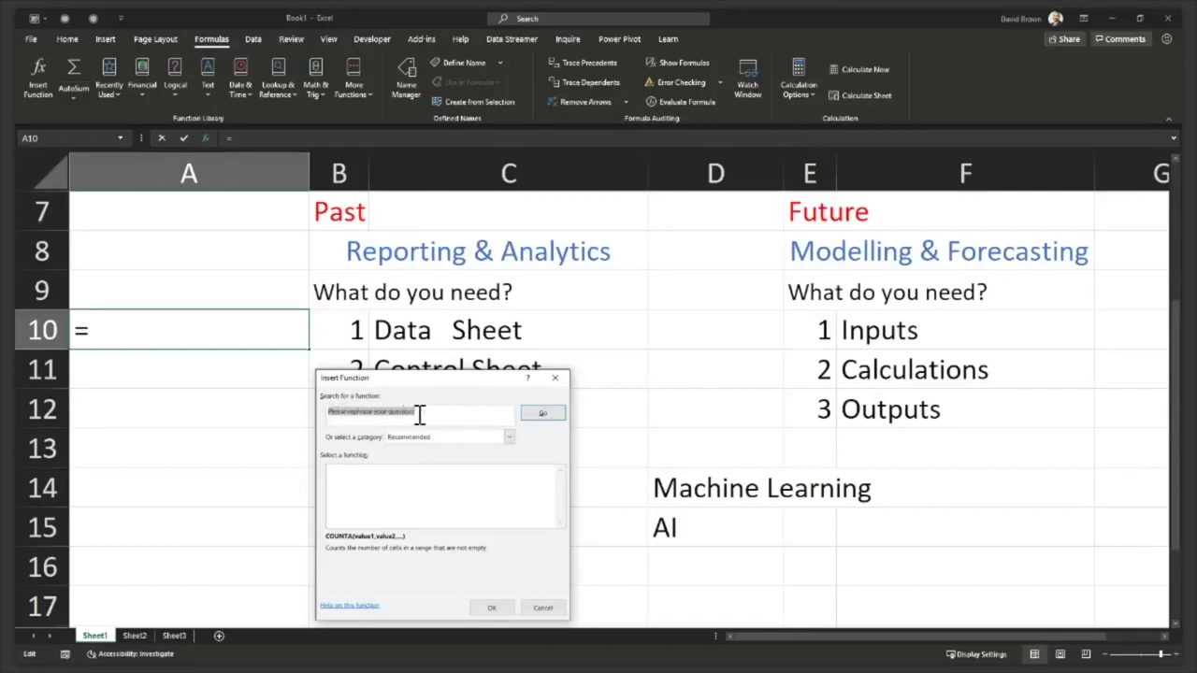
text(search)
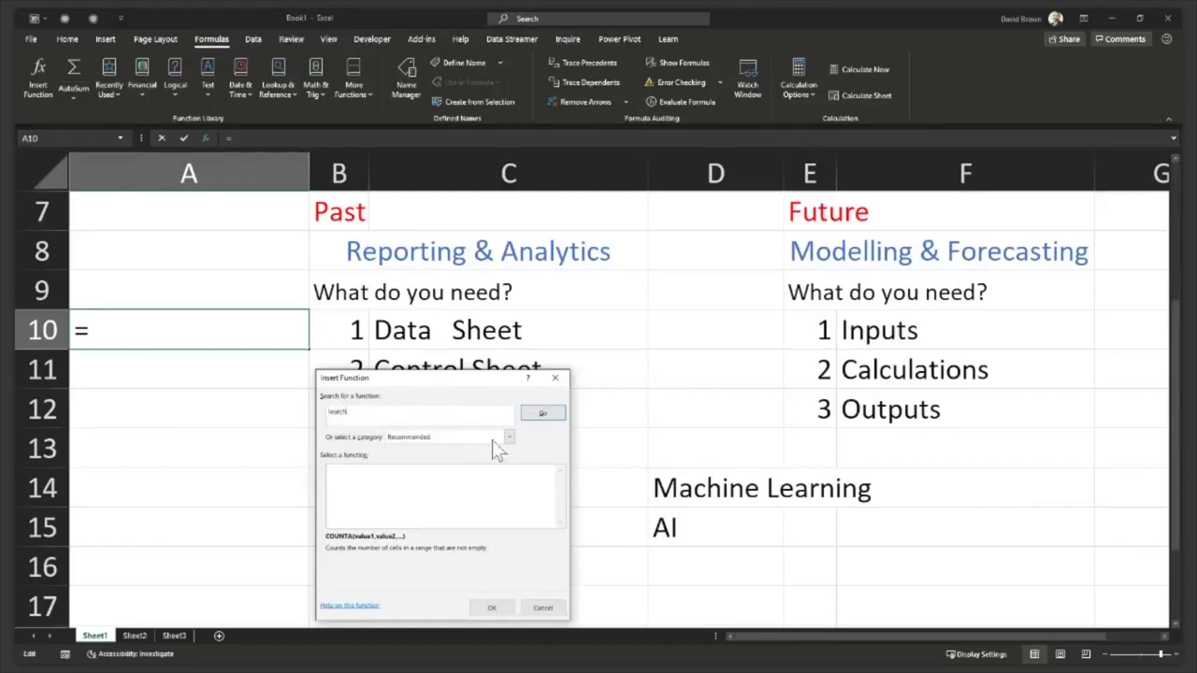
click(543, 415)
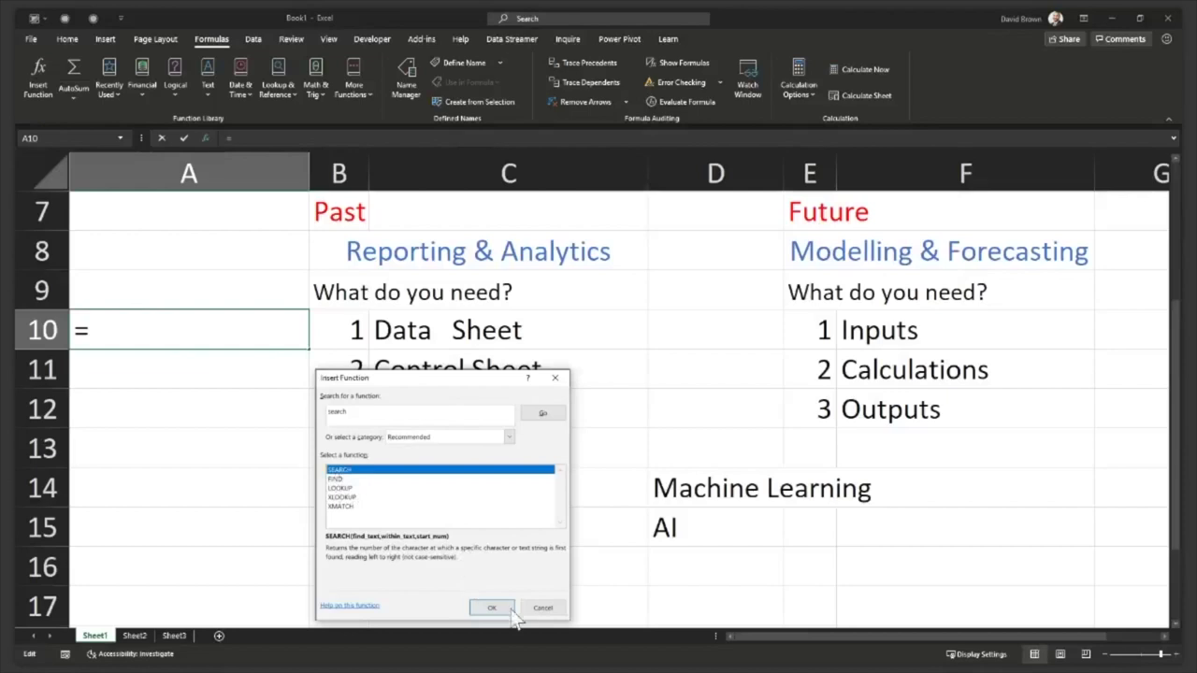
key(Return)
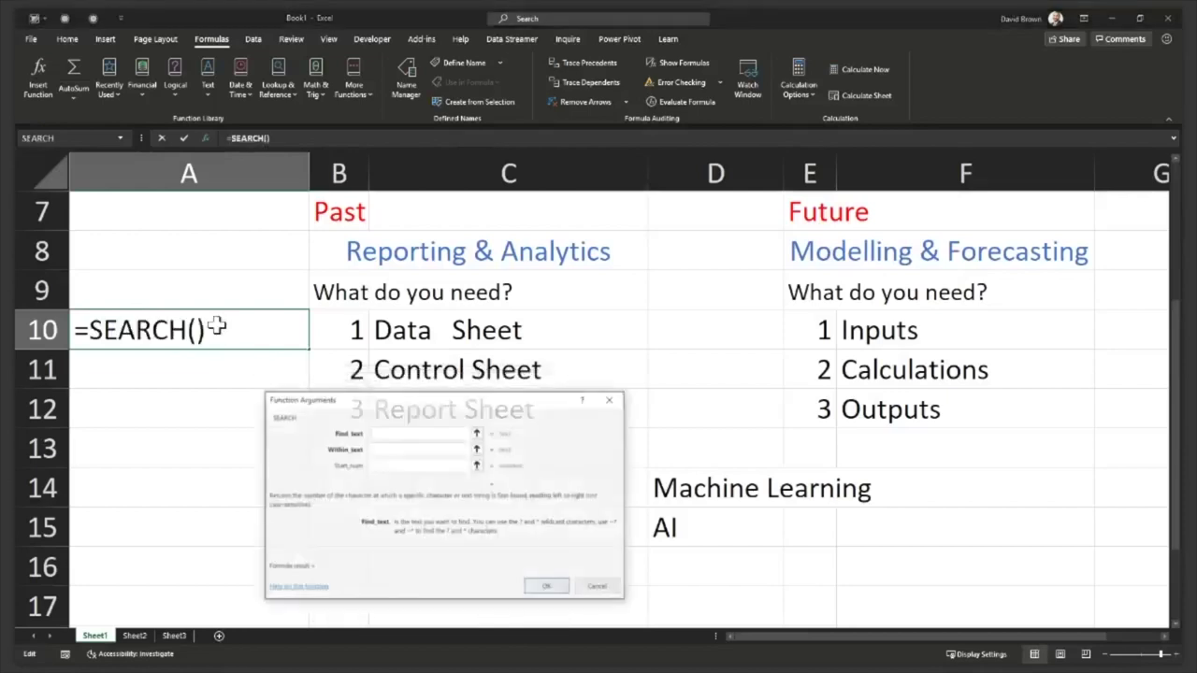